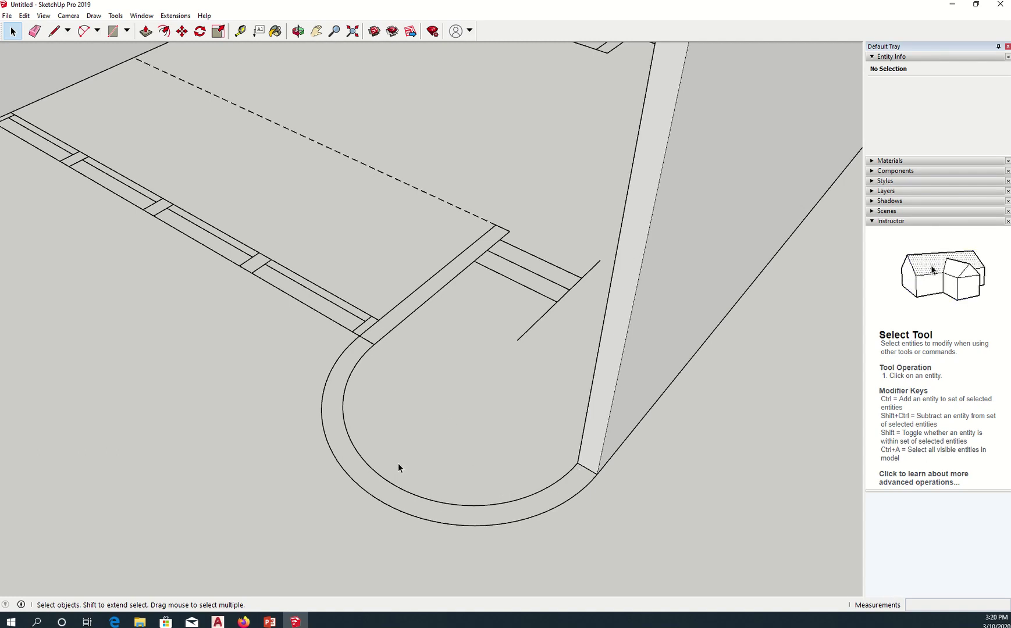
Trace the inner curve of the rounded wall with a half-circle 2-point arc between its two endpoints, bulge 1200 mm
click(97, 32)
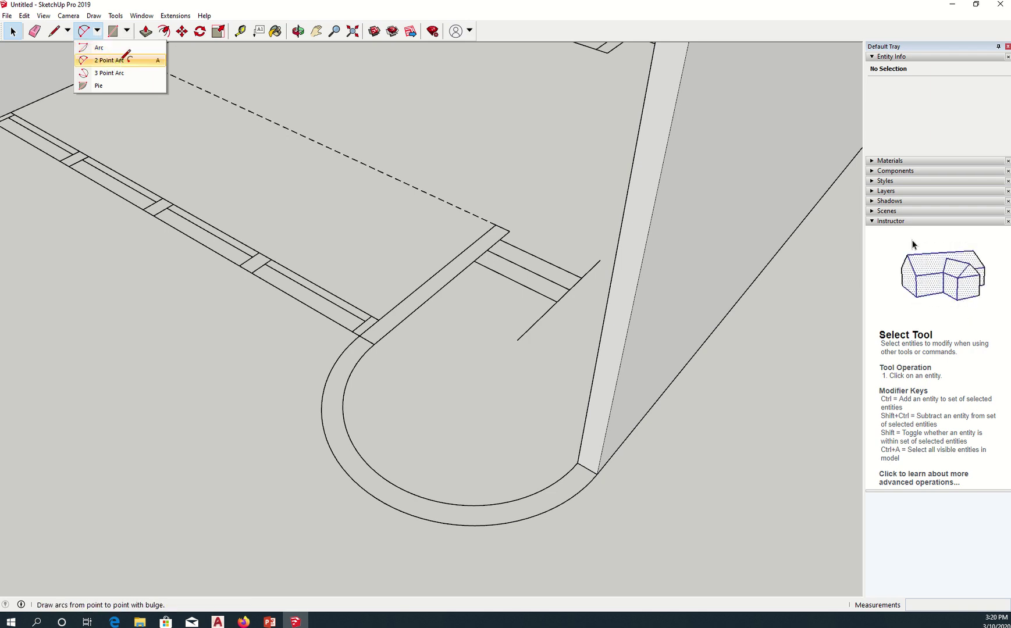
click(120, 61)
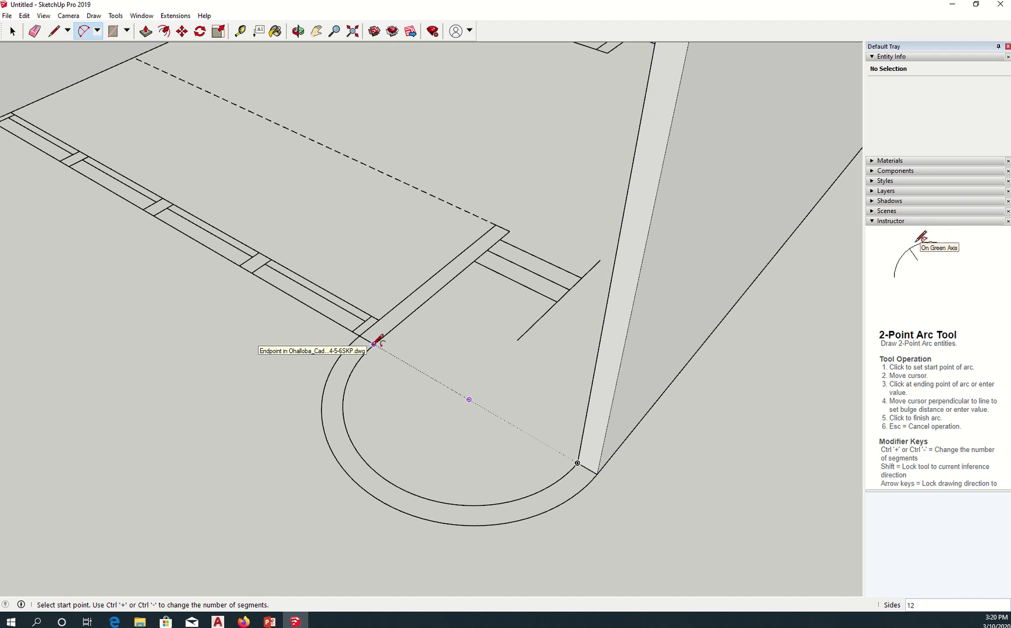
click(374, 344)
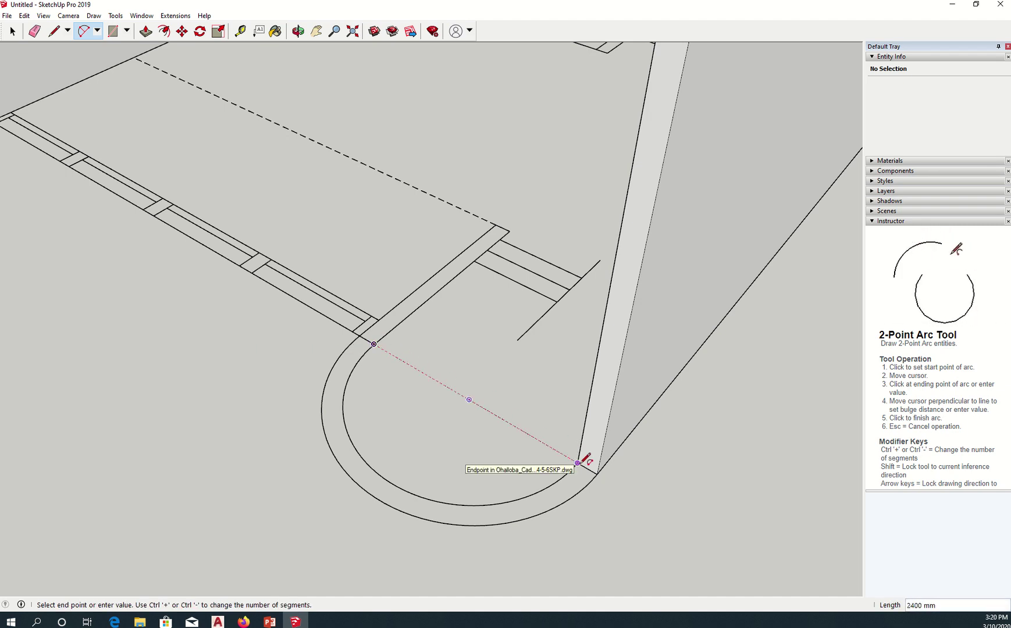
click(577, 462)
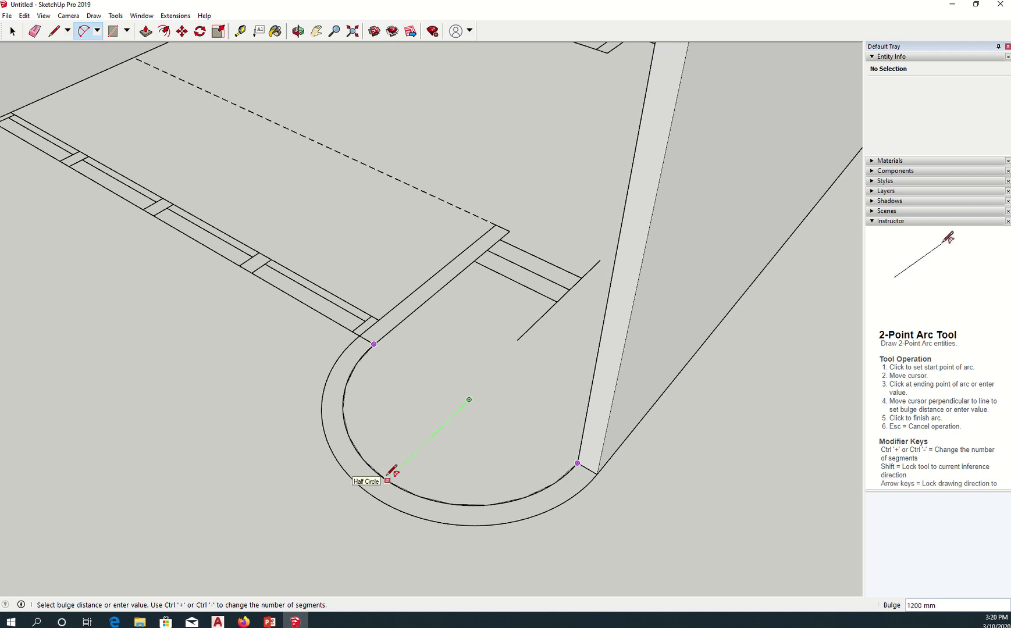
click(388, 476)
Set the inner arc's segment count to 36
key(space)
click(379, 475)
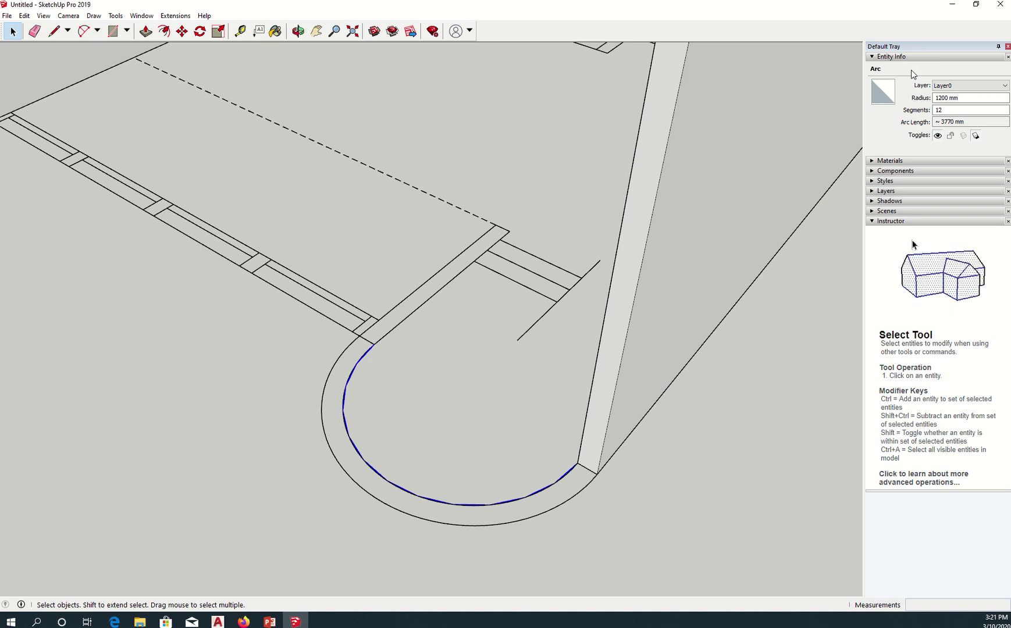
click(205, 17)
click(140, 16)
mouse_move(159, 32)
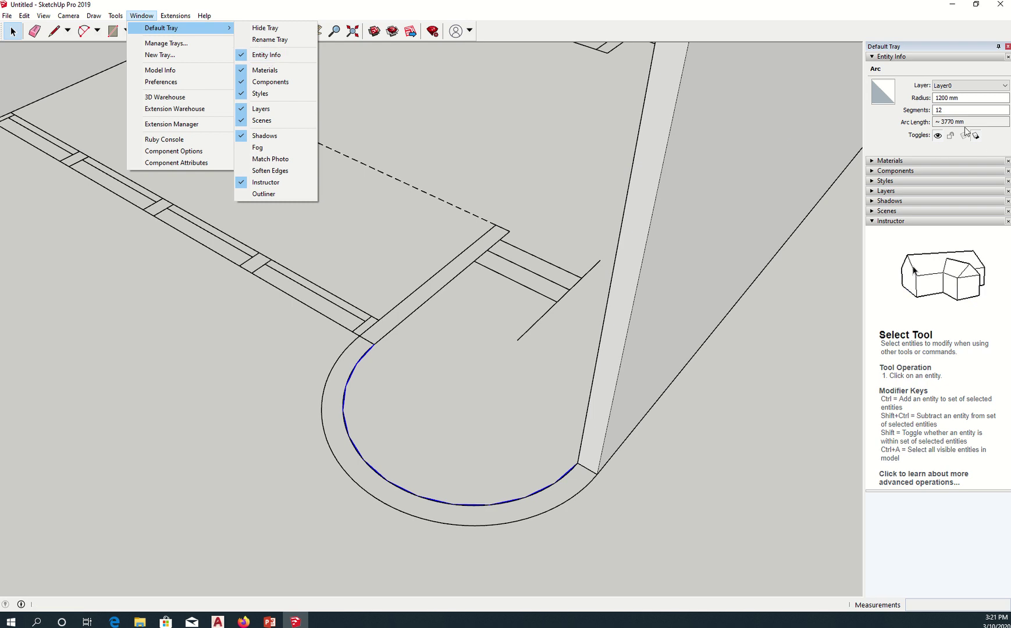
click(956, 109)
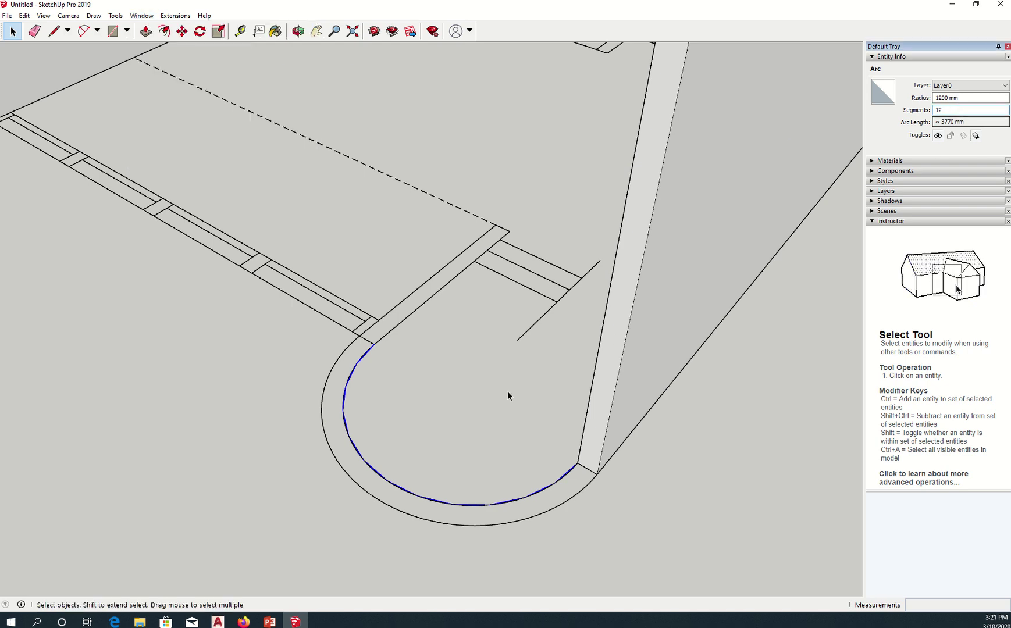
scroll(340, 410, up, 5)
scroll(349, 391, up, 2)
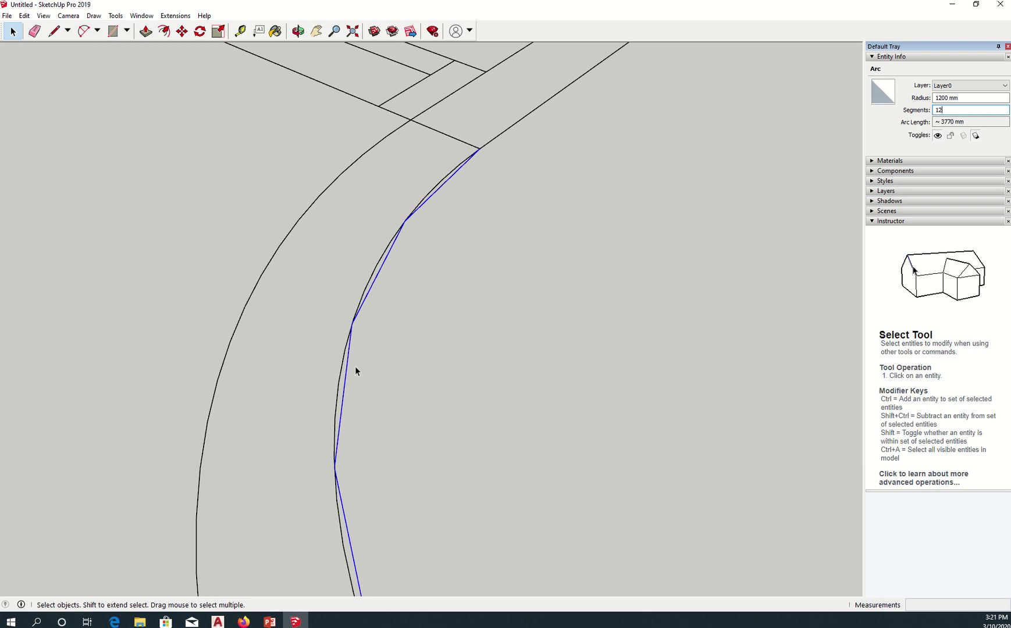
scroll(378, 410, down, 4)
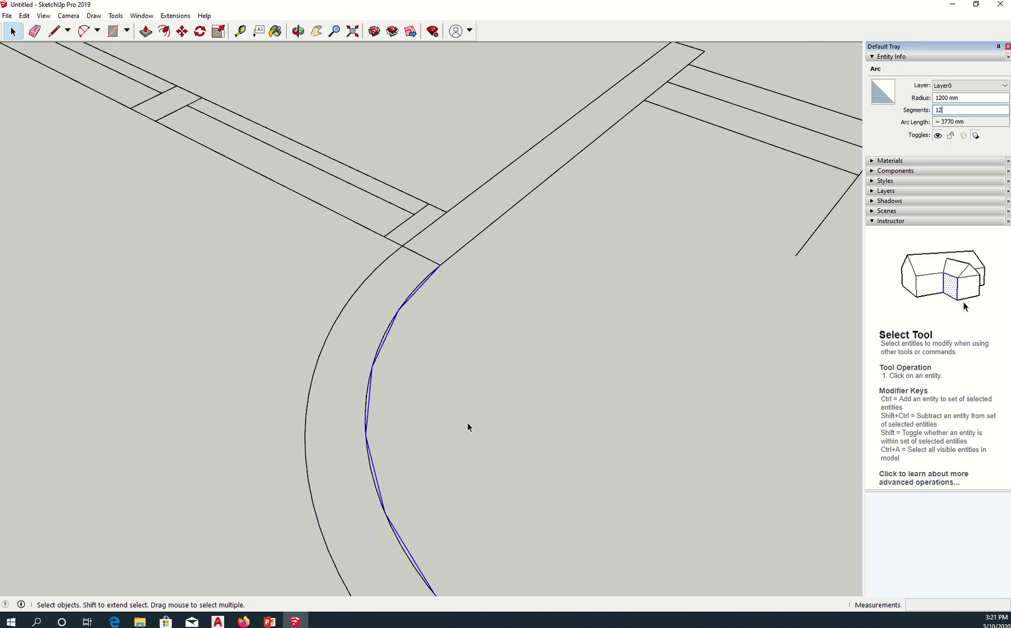
scroll(468, 427, down, 2)
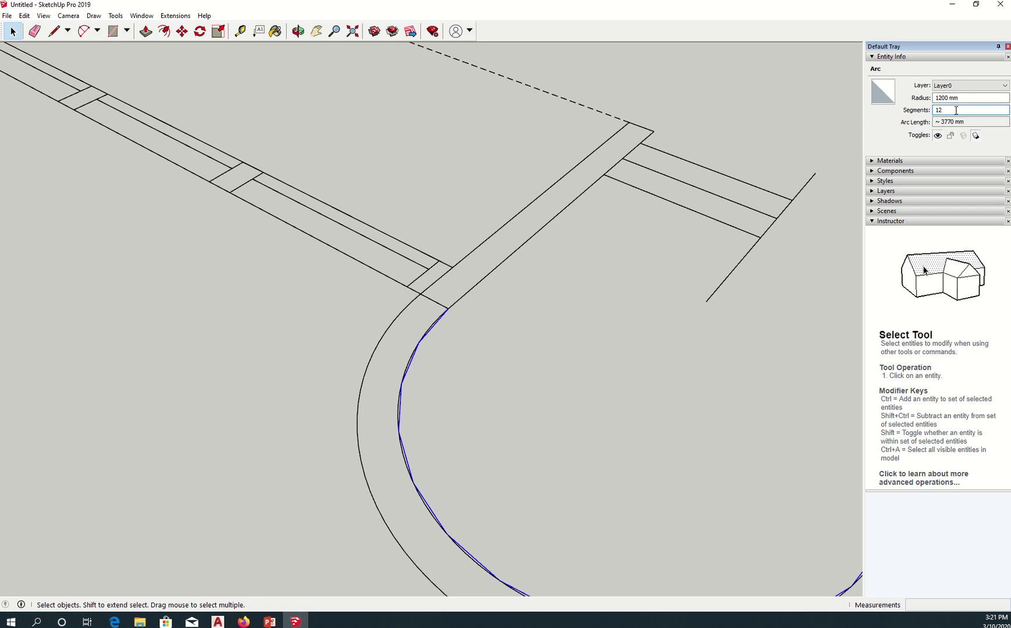
key(Return)
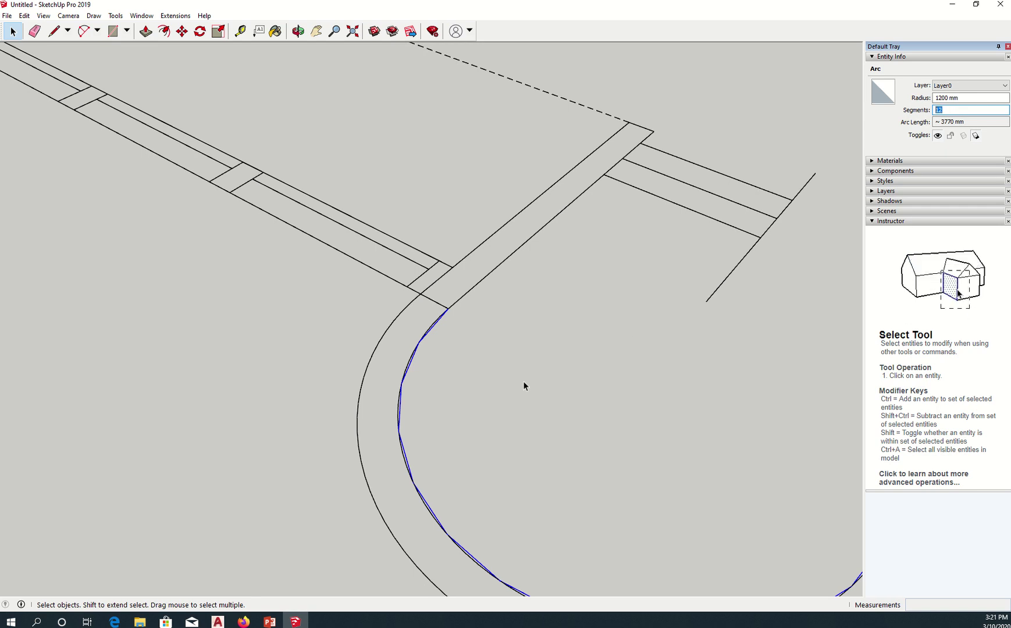
text(6)
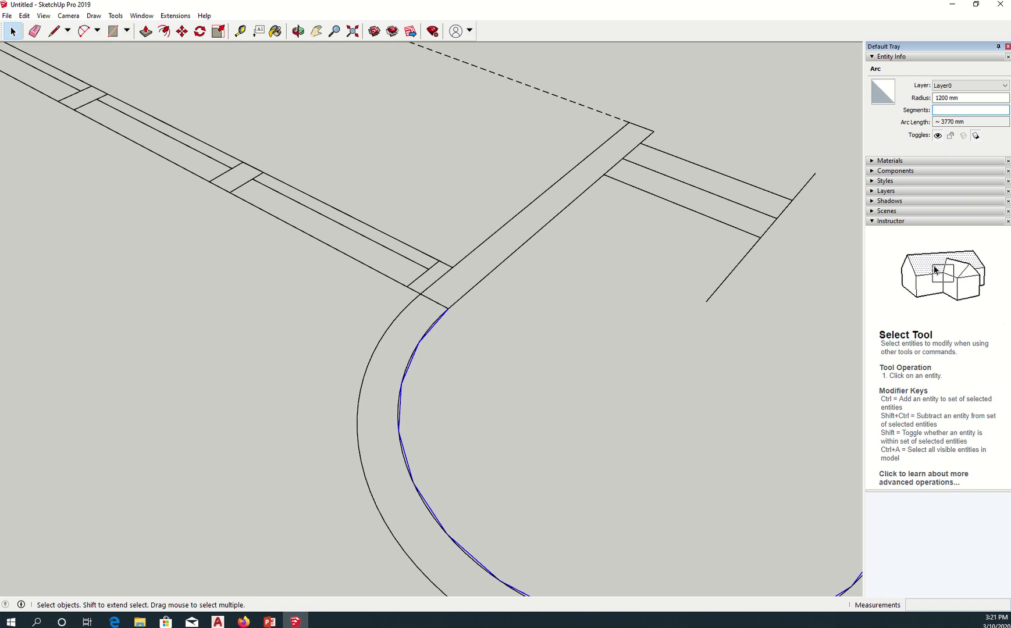
text(36)
key(Return)
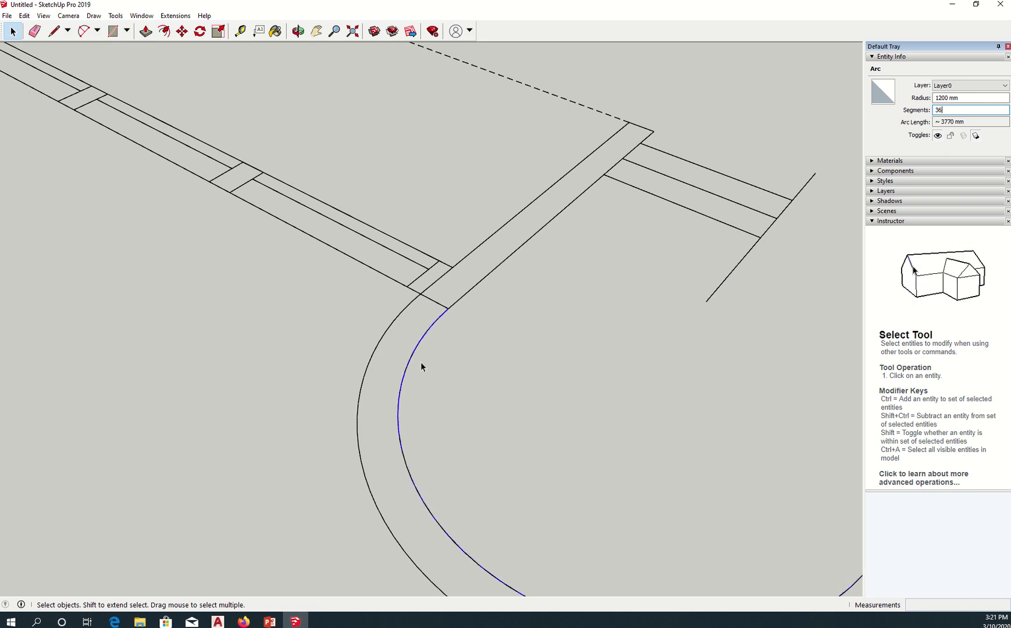
Trace the outer curve of the rounded wall with a half-circle 2-point arc of 1400 mm radius between its endpoints
scroll(561, 438, down, 4)
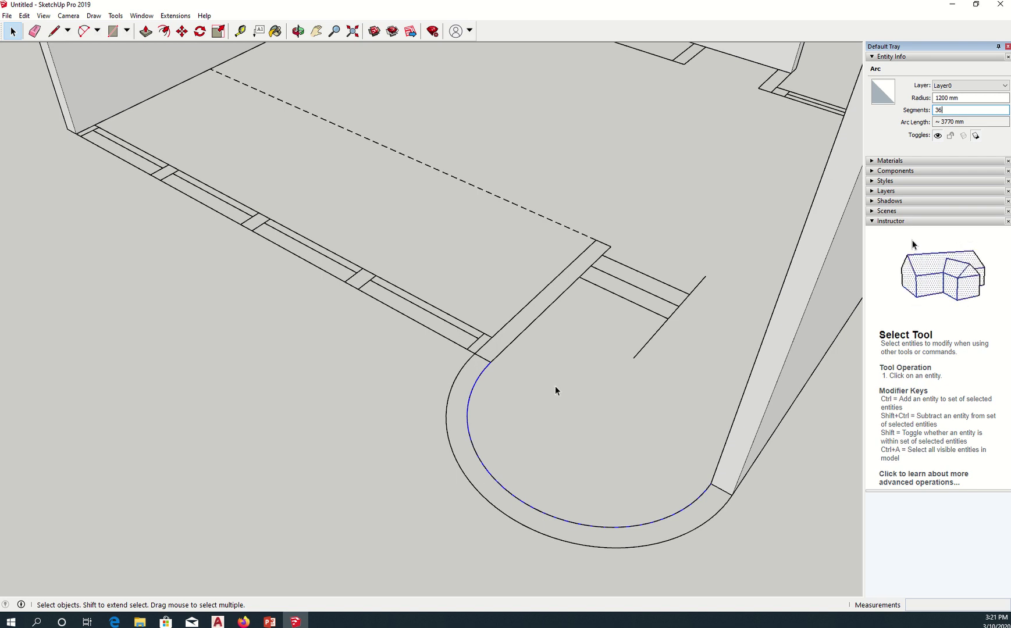
click(84, 31)
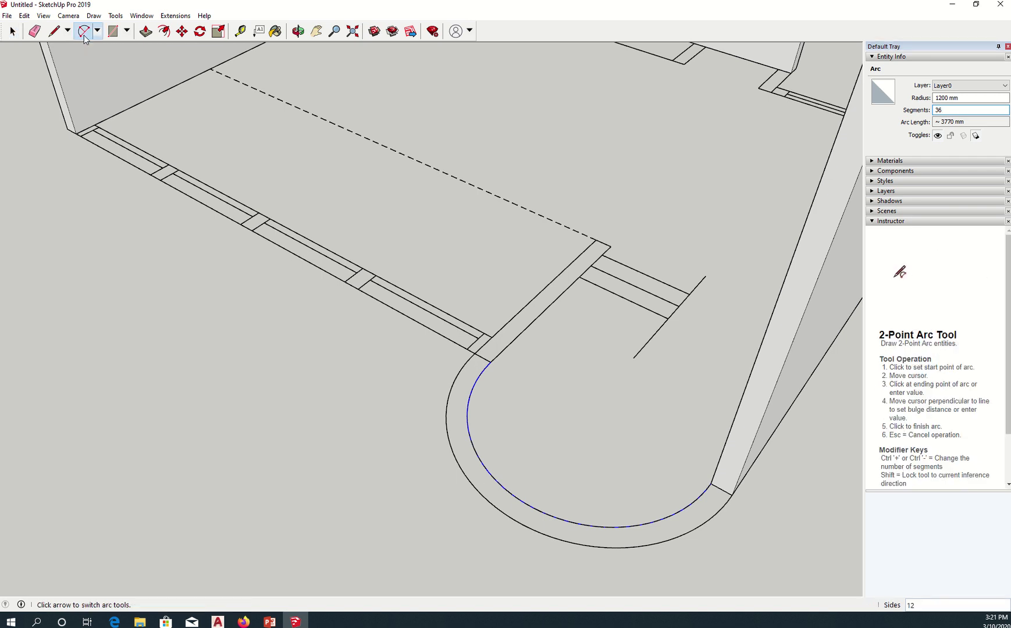
click(475, 353)
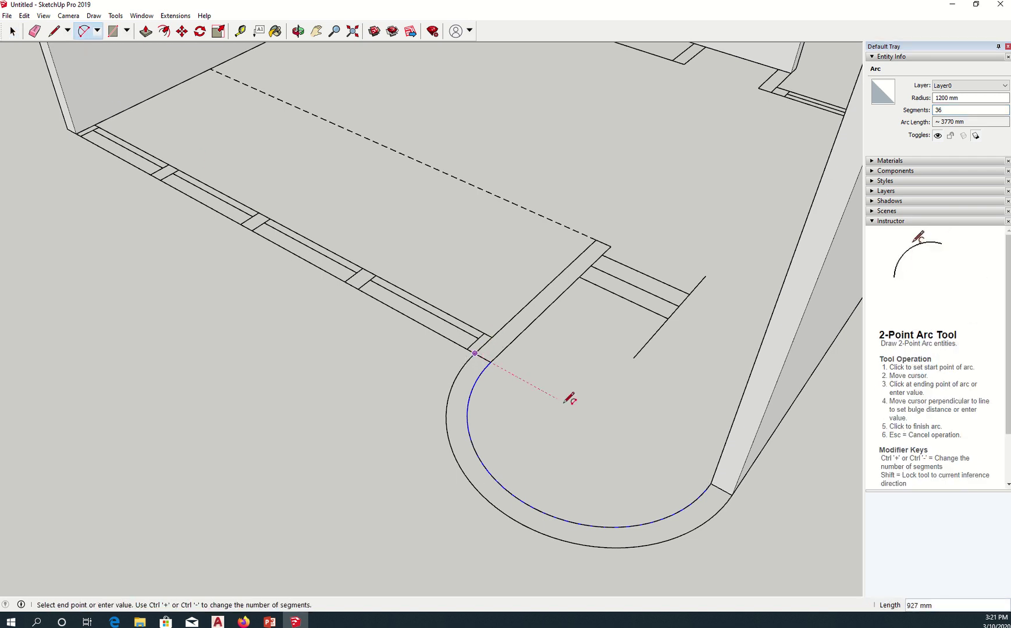
click(732, 495)
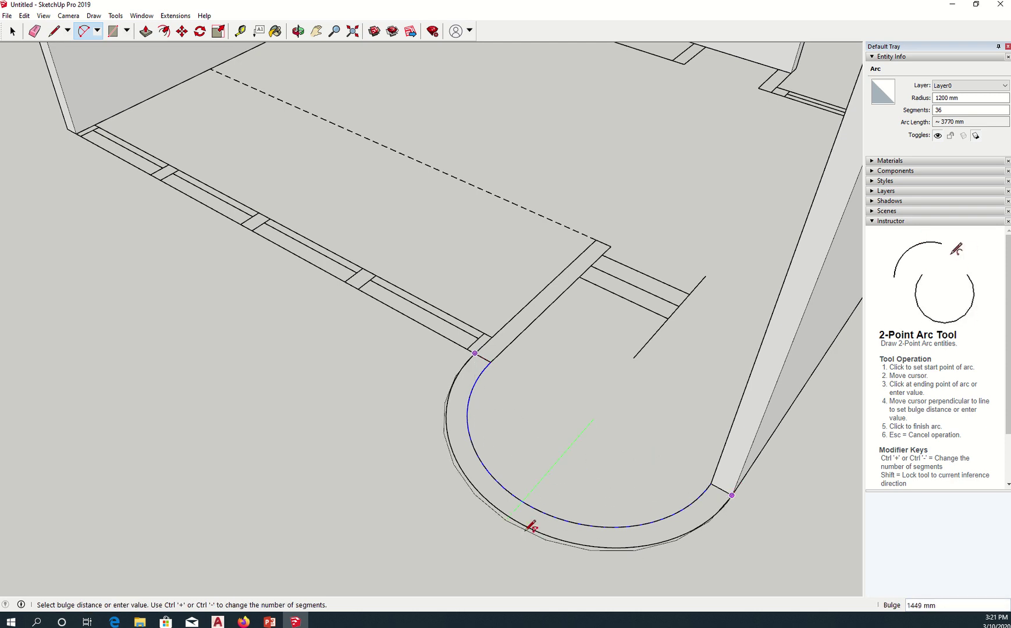
click(510, 515)
Set the outer arc's segment count to 36
key(space)
click(534, 531)
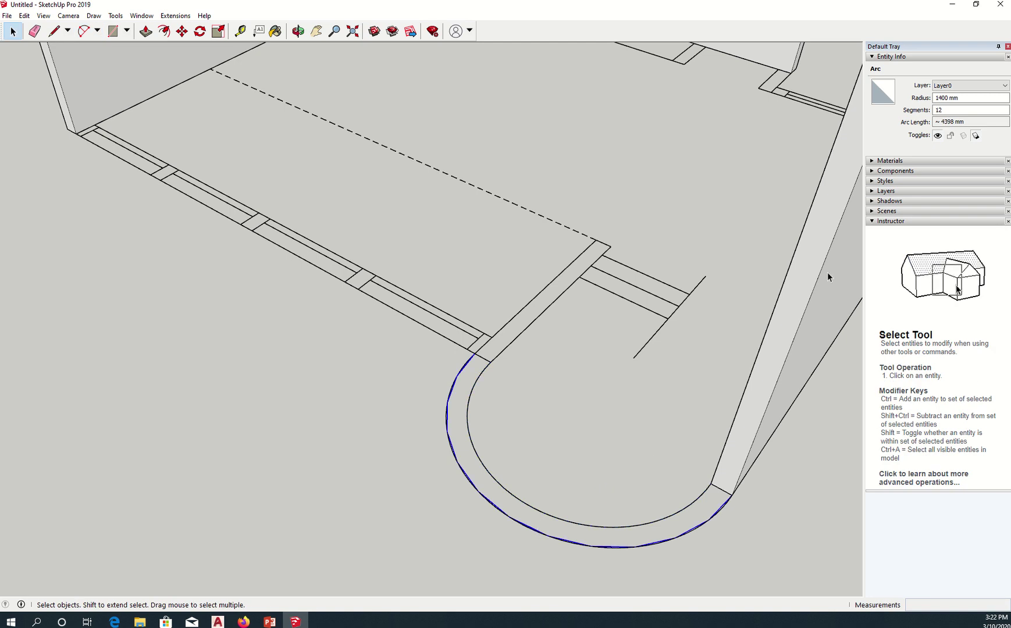
click(933, 110)
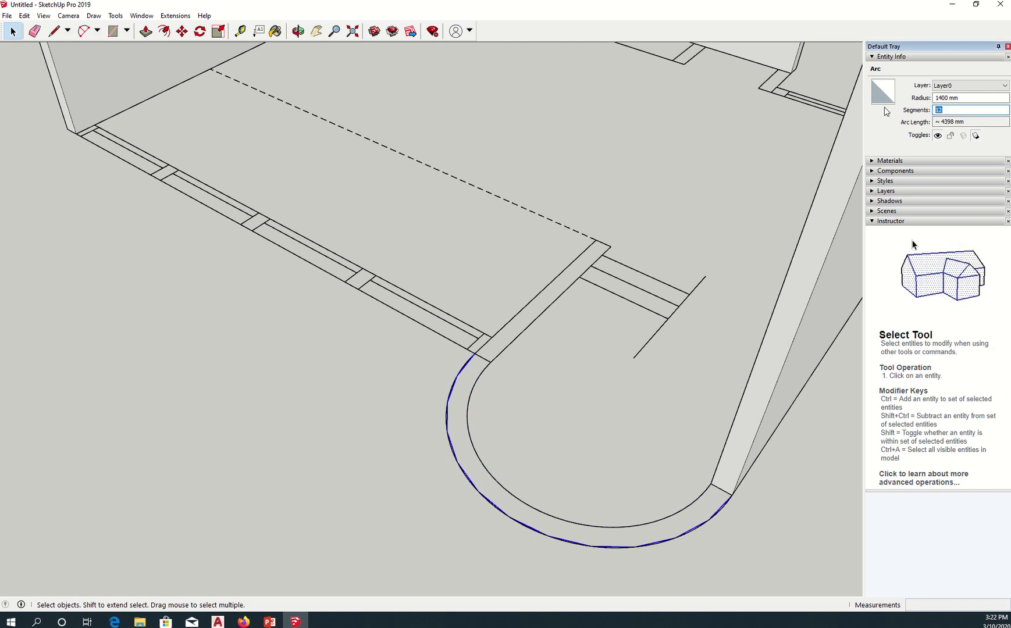
text(36)
key(Return)
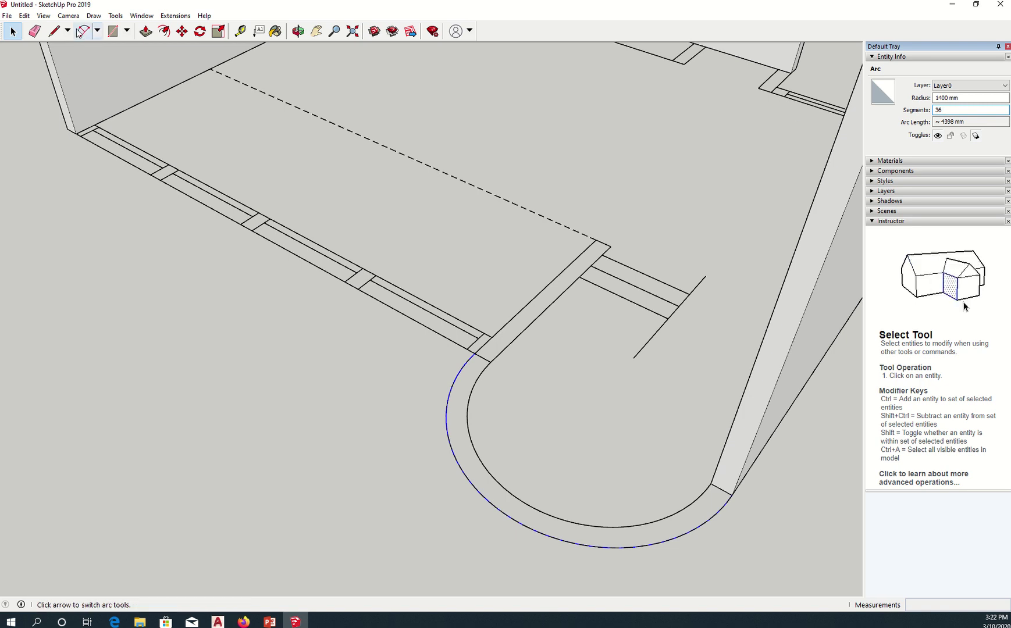
Draw a freehand 2-point arc with a radius of about 1333 mm on the empty area outside the window wall
click(84, 31)
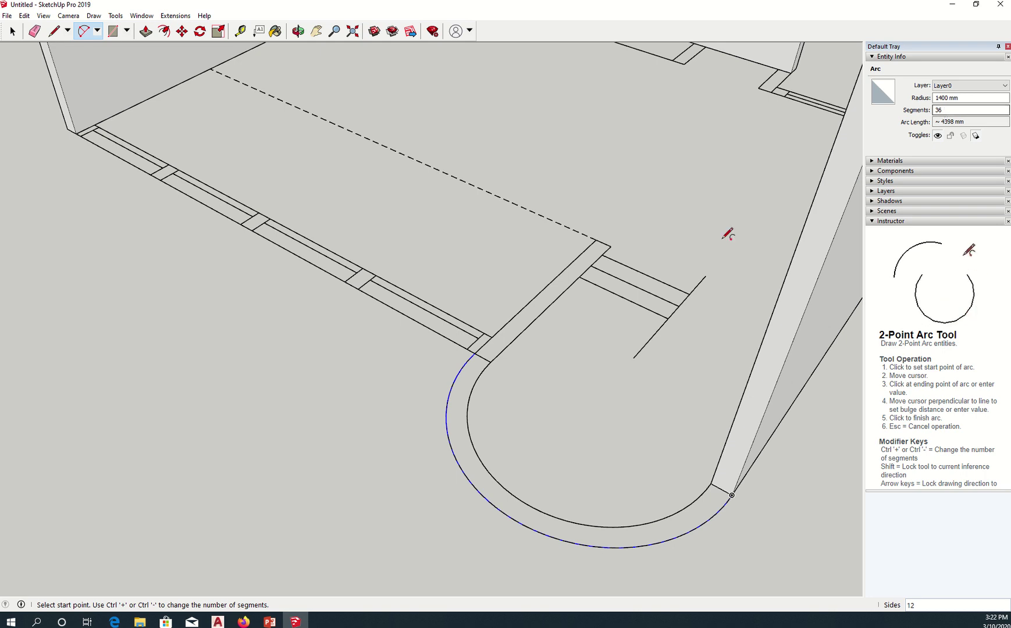
click(59, 330)
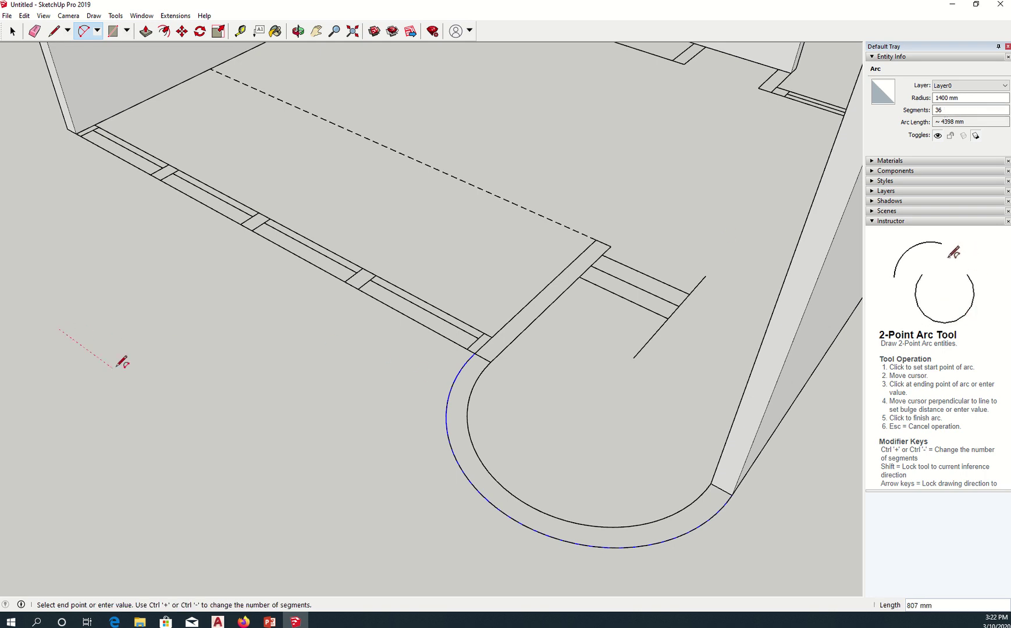
click(214, 443)
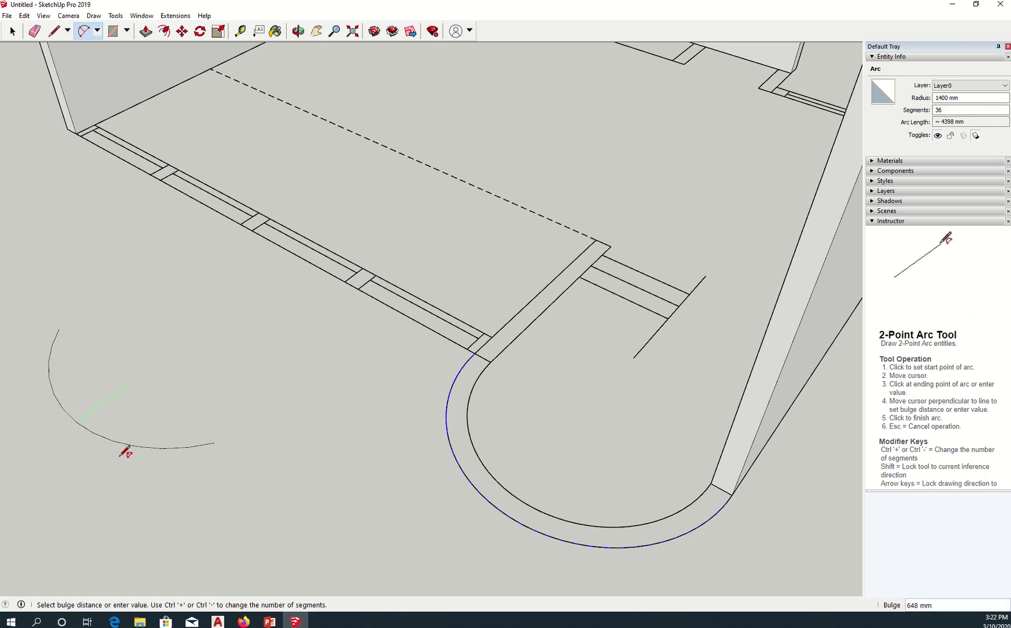
click(125, 456)
key(space)
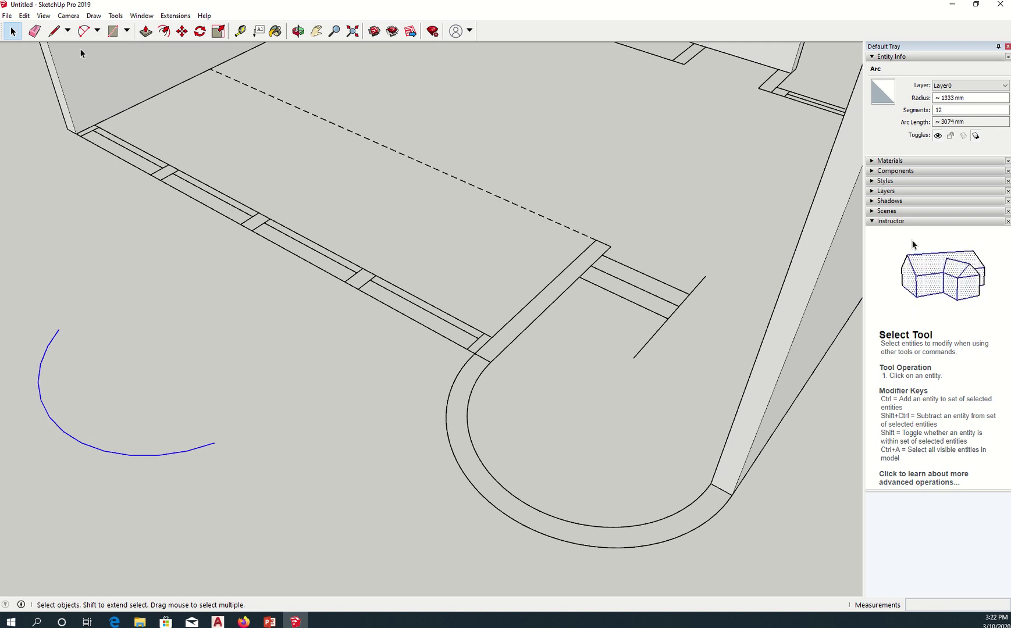
Draw a second freehand arc with a radius of about 1192 mm beside the first and open its segment count for editing
click(83, 31)
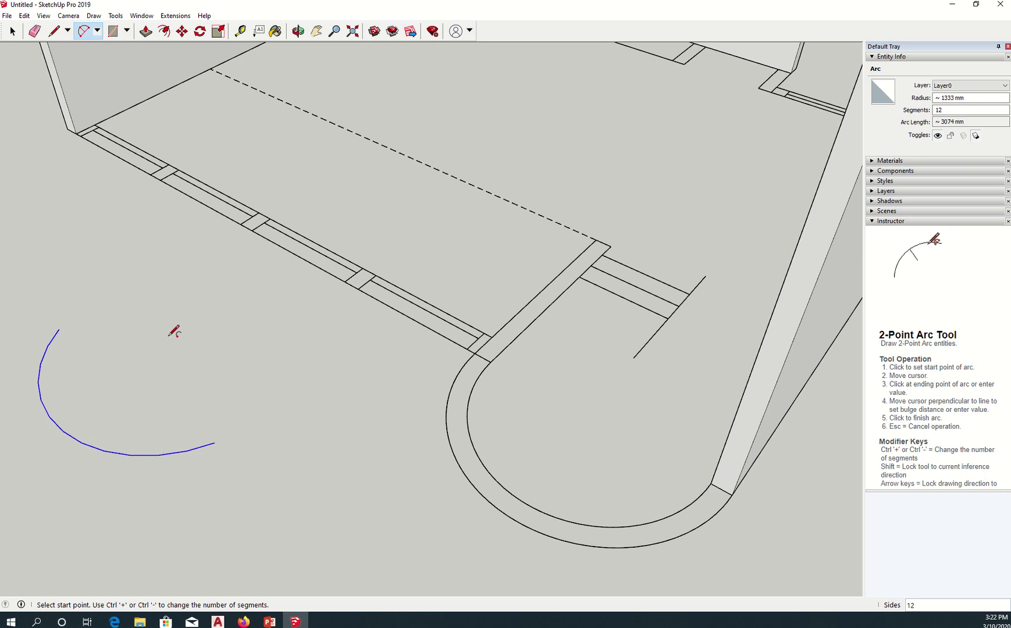
key(space)
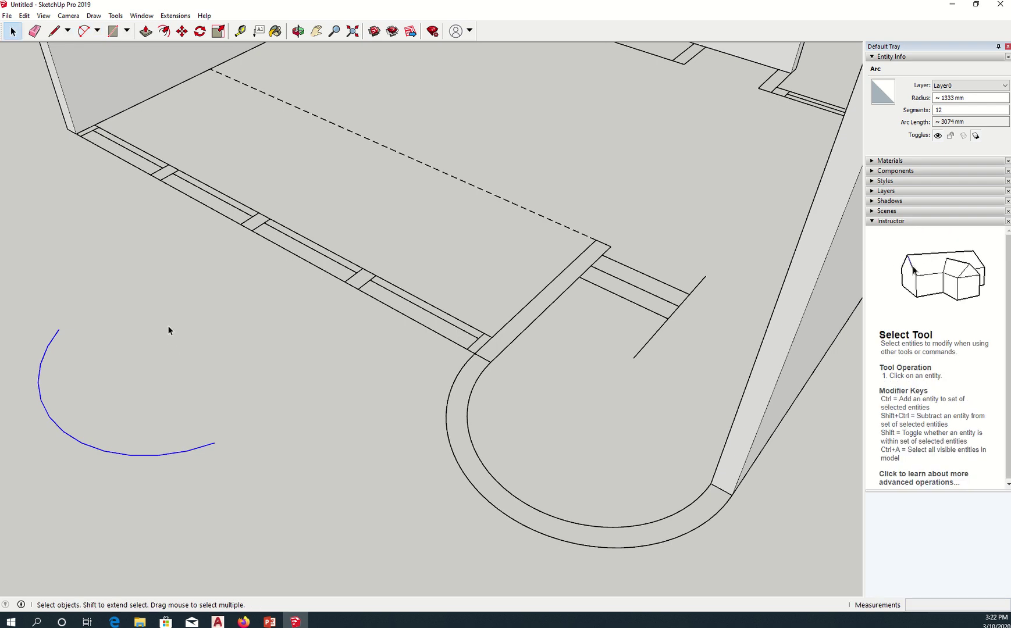
key(a)
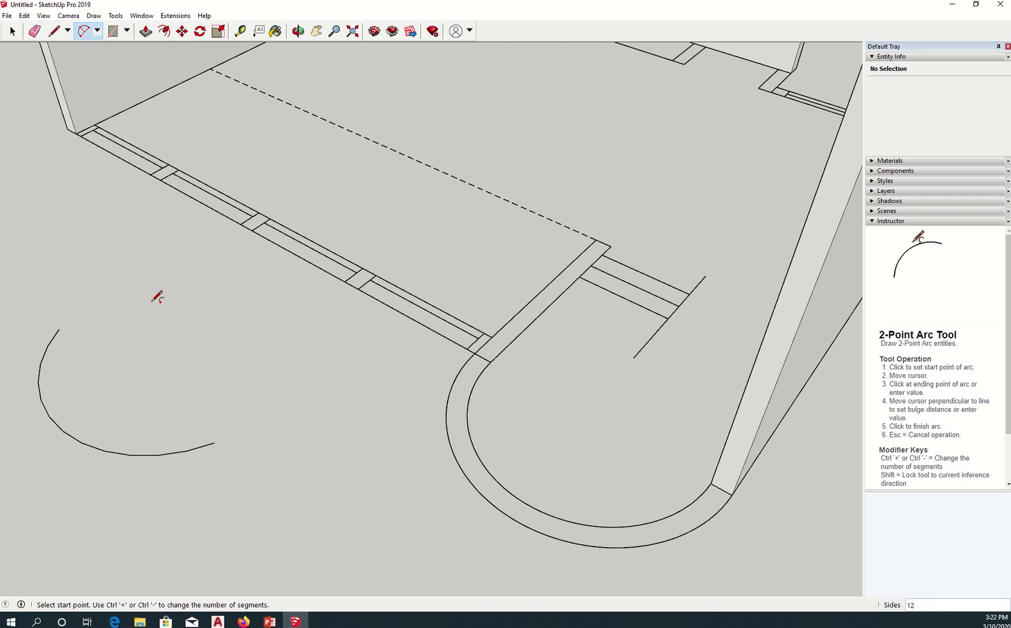
click(151, 302)
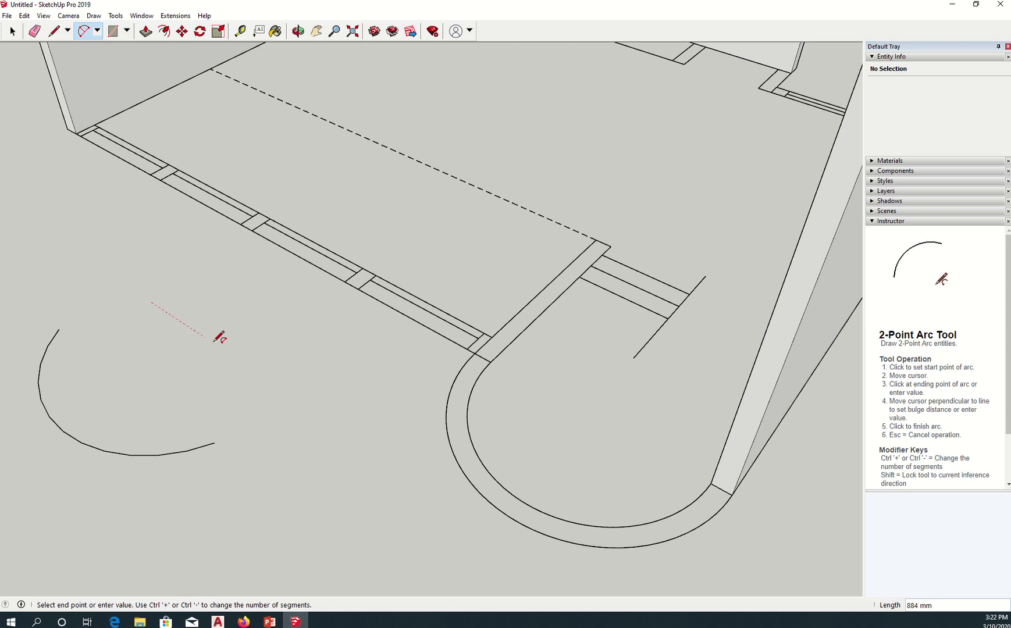
click(301, 400)
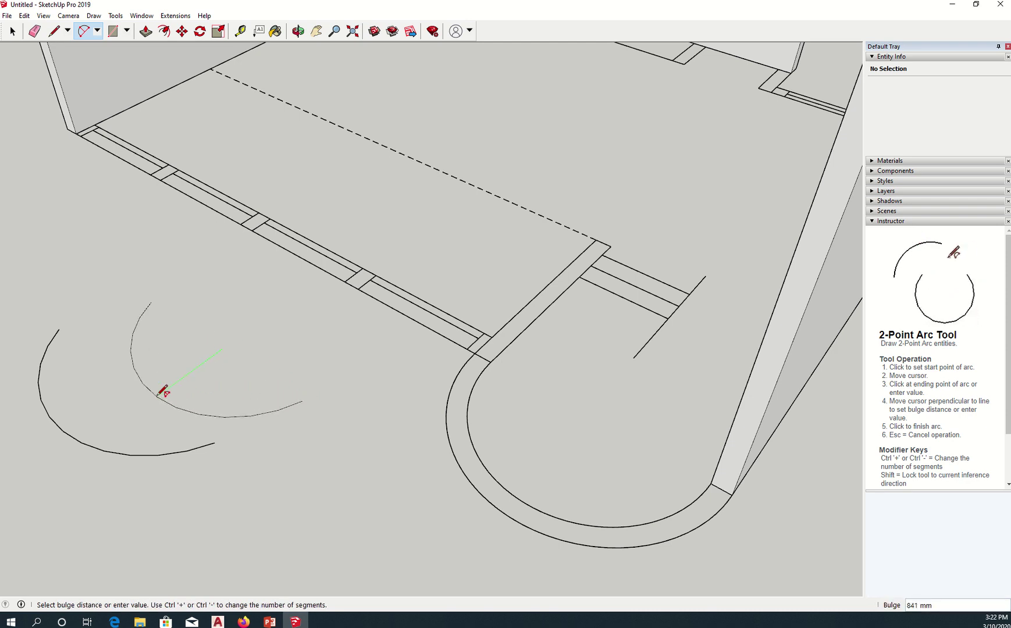
click(174, 403)
key(space)
click(186, 414)
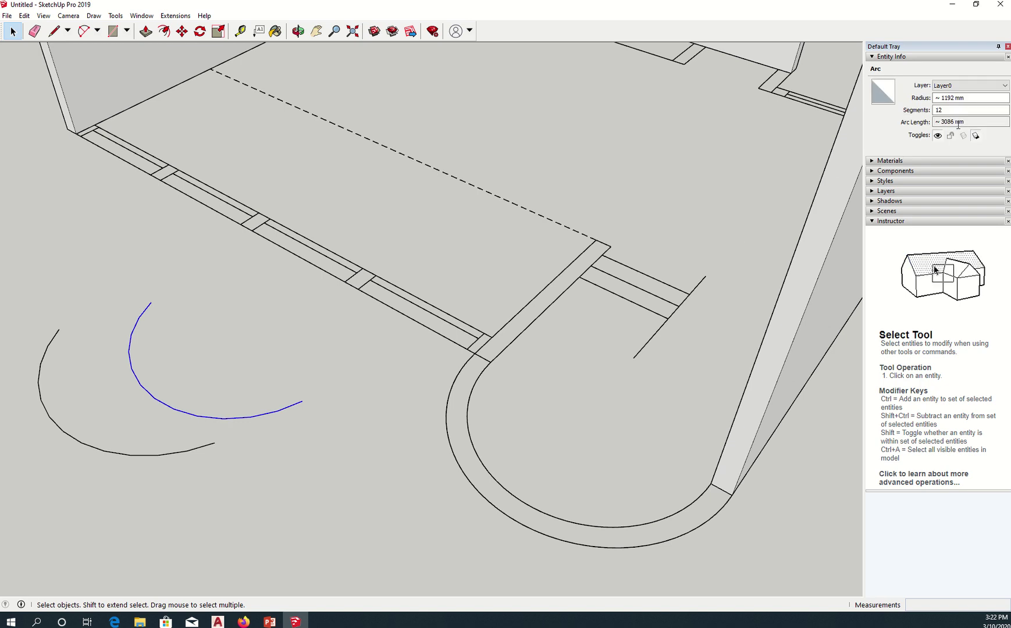
click(950, 110)
double_click(950, 111)
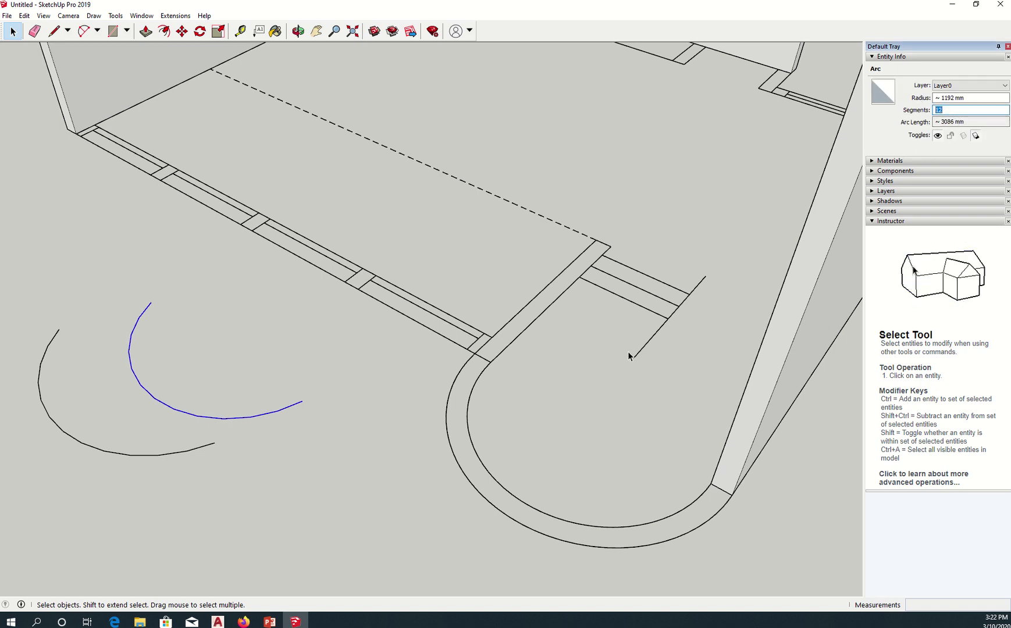
Delete both freehand arcs outside the window wall
click(324, 444)
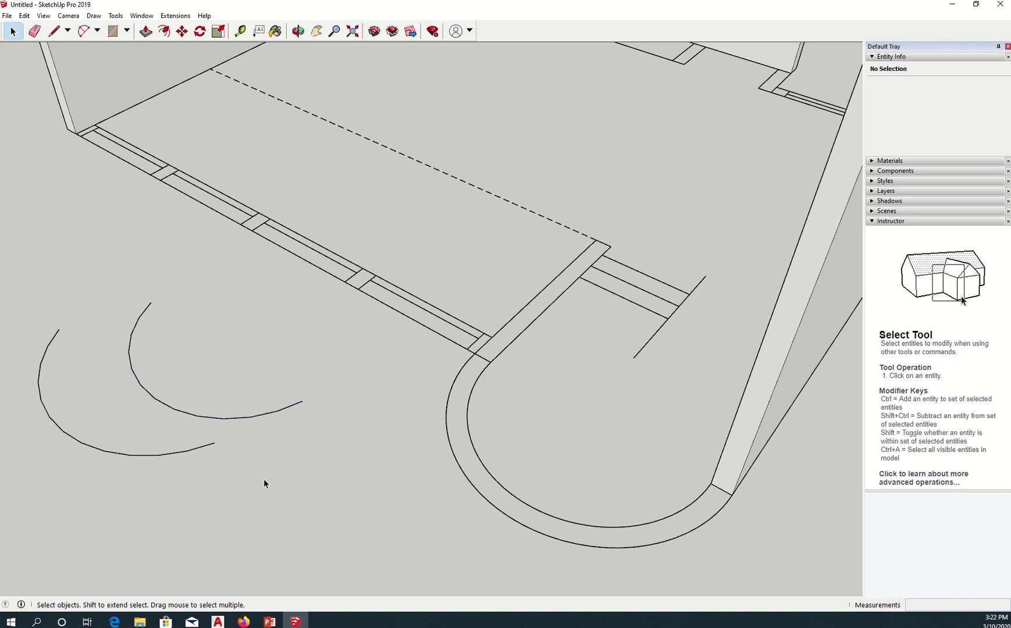
drag(259, 486, 202, 417)
key(Delete)
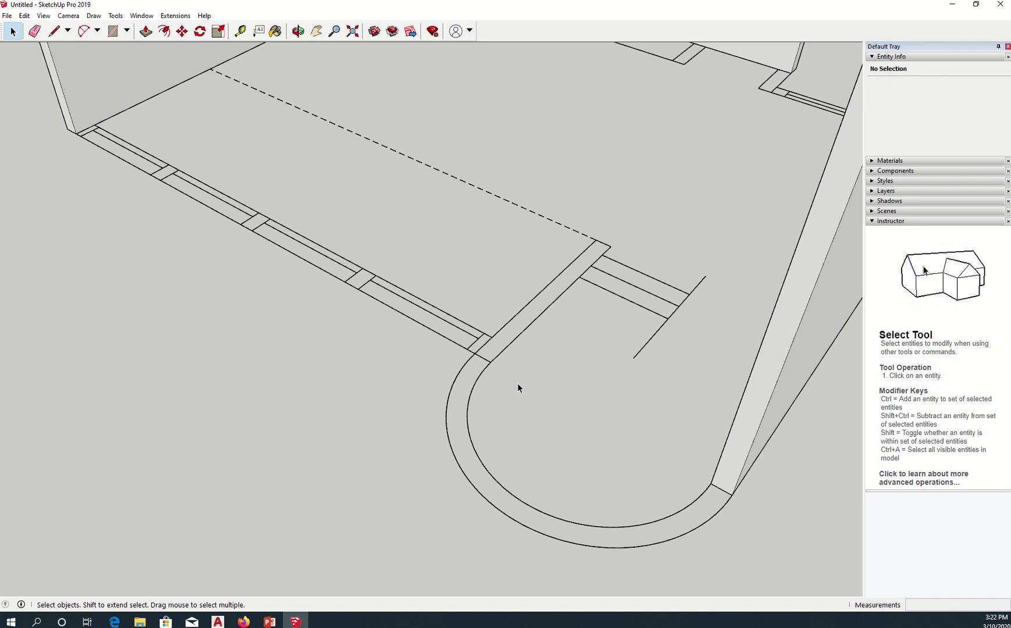
Close both ends of the curved wall outline with straight lines between the inner and outer arcs, 200 mm long at the tall wall
key(l)
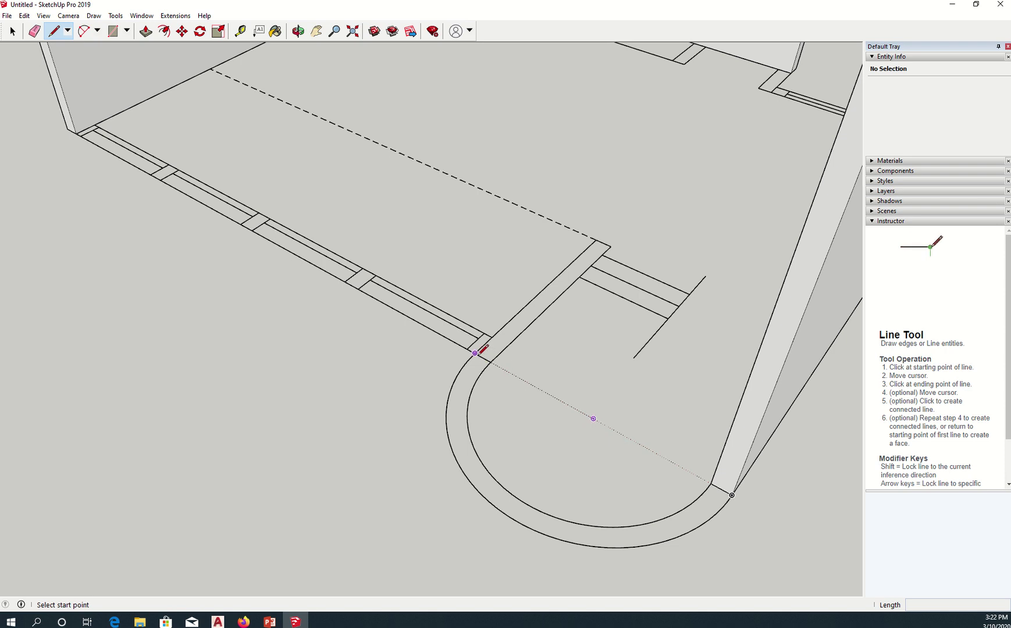
click(490, 362)
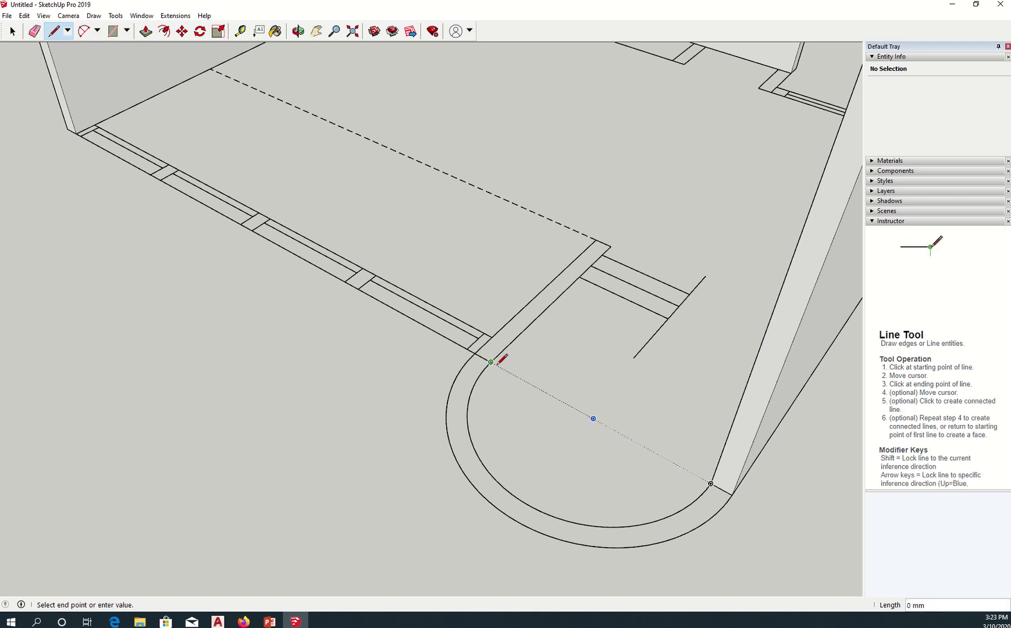
key(space)
key(l)
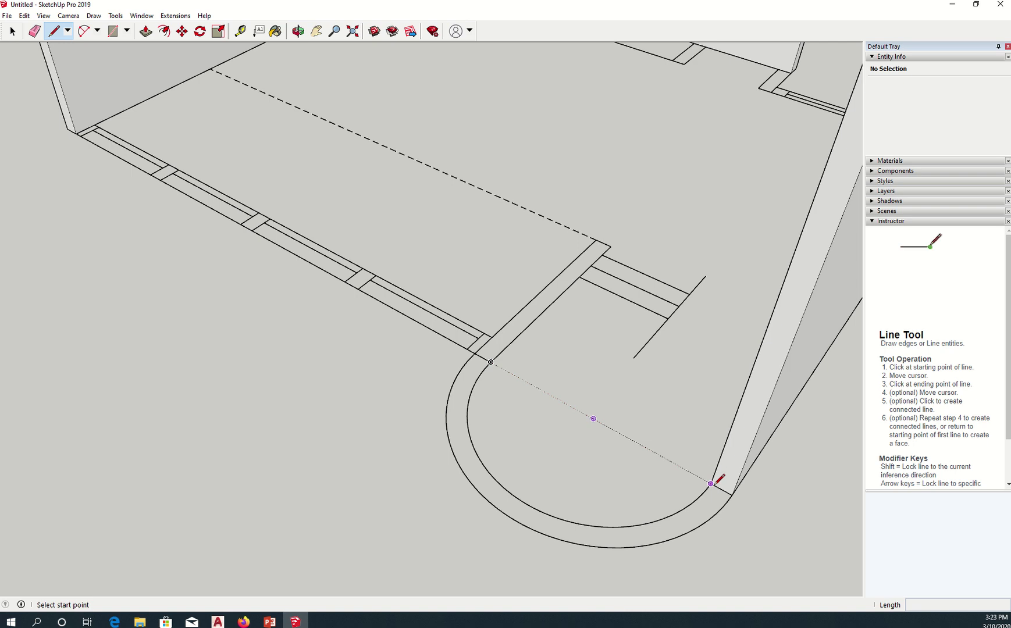
click(710, 484)
click(732, 495)
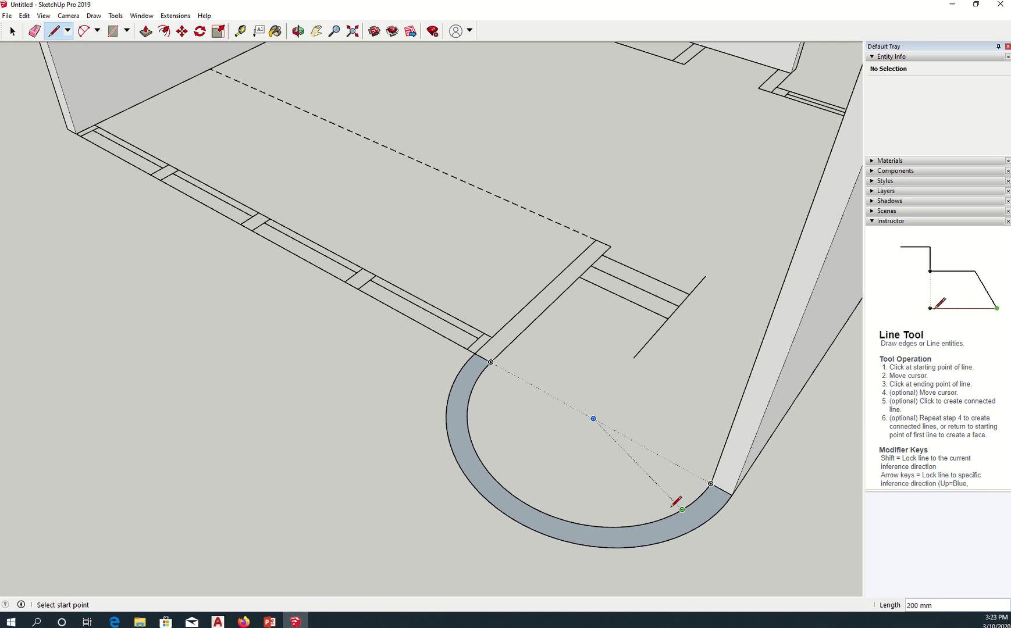
key(space)
Push/Pull the curved wall face upward 6000 mm, level with the top of the adjoining straight wall
scroll(558, 472, down, 5)
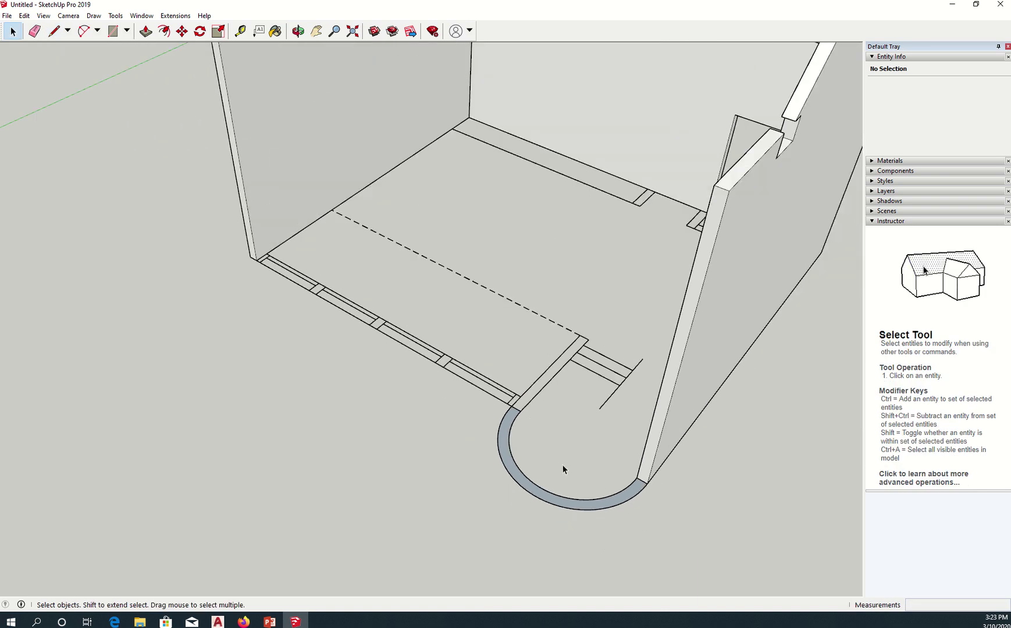
key(p)
drag(506, 456, 719, 105)
scroll(748, 210, up, 2)
scroll(749, 210, up, 3)
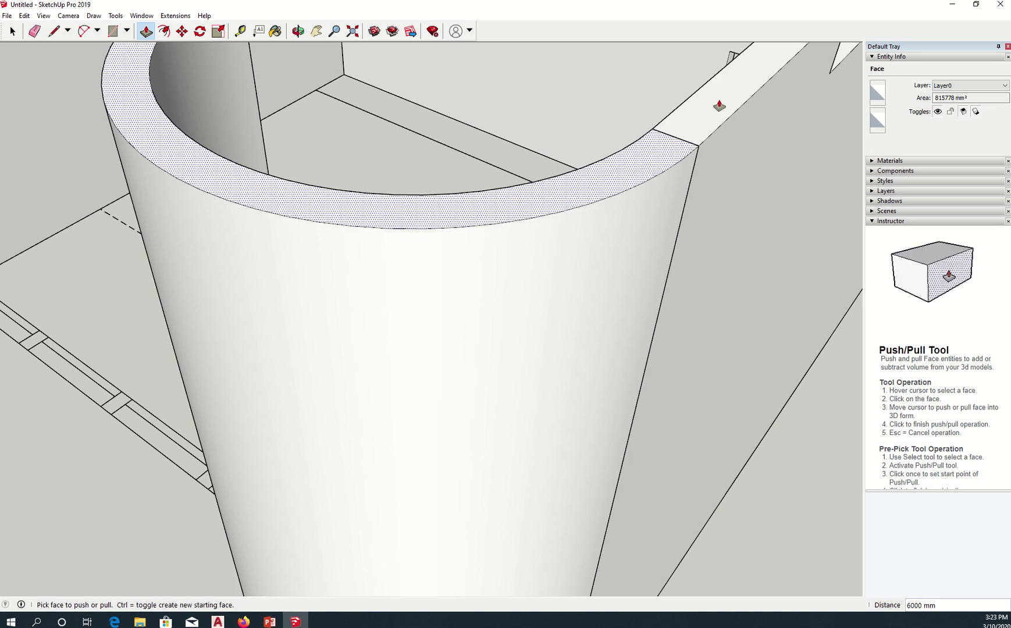
key(Escape)
key(space)
Select all connected faces and edges of the extruded curved wall and open the commands available for them
scroll(622, 393, down, 2)
scroll(623, 393, down, 2)
click(582, 347)
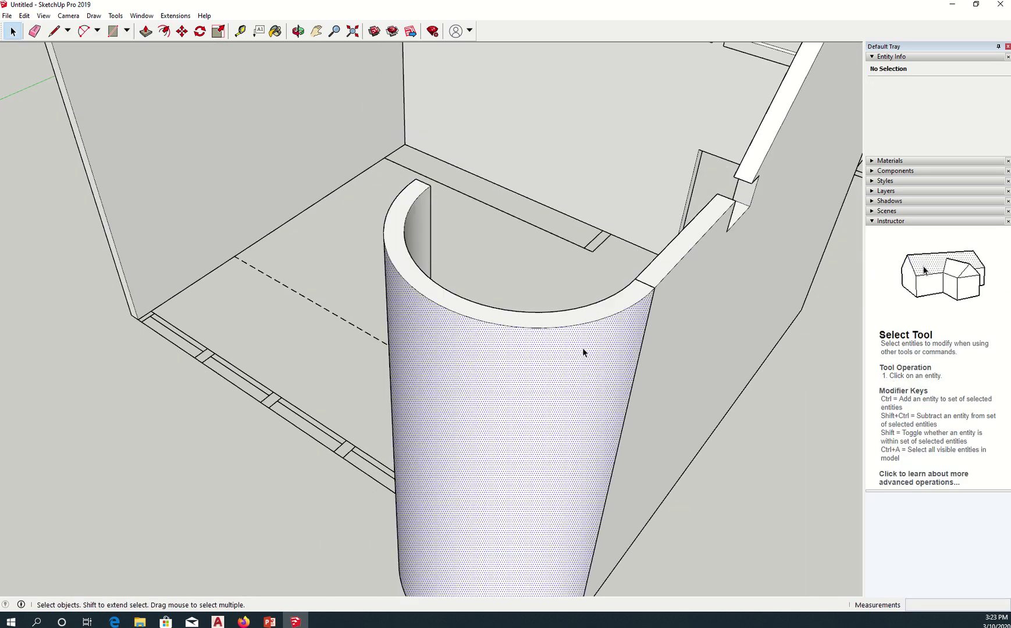
triple_click(549, 360)
right_click(549, 359)
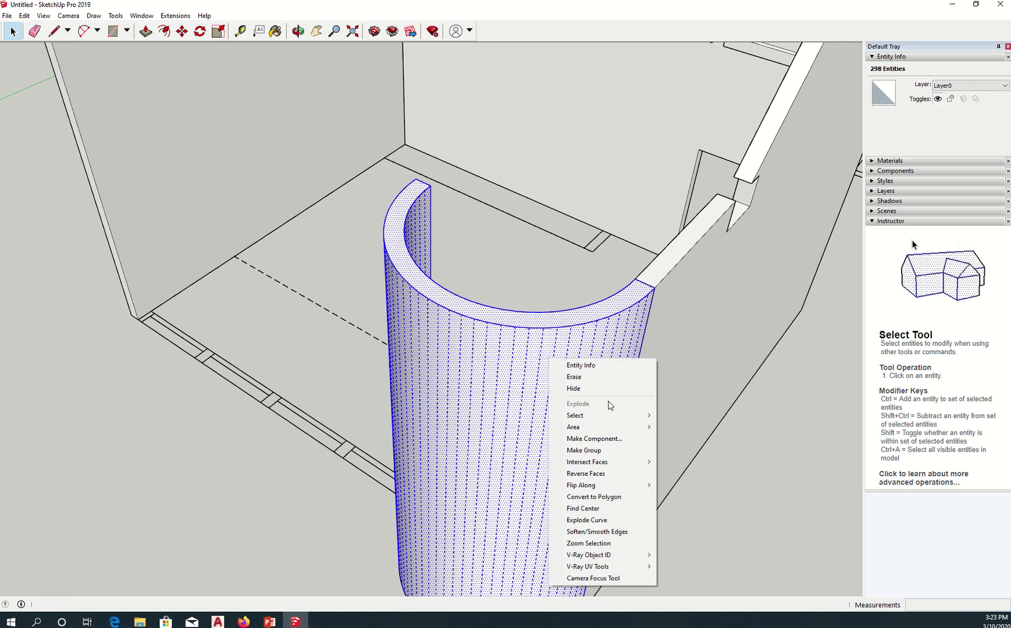